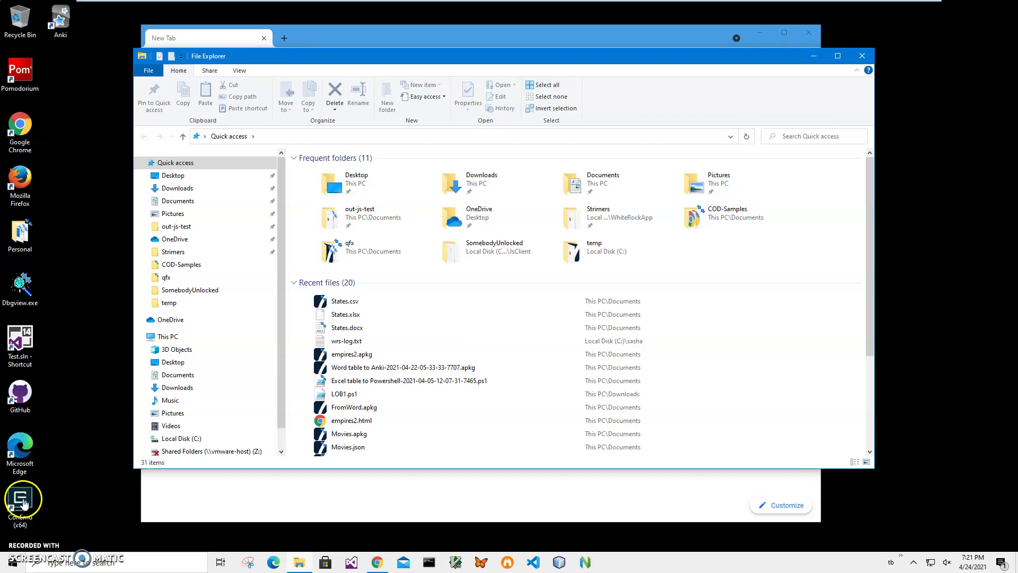
Open States.csv from Quick access's Recent files list.
click(352, 302)
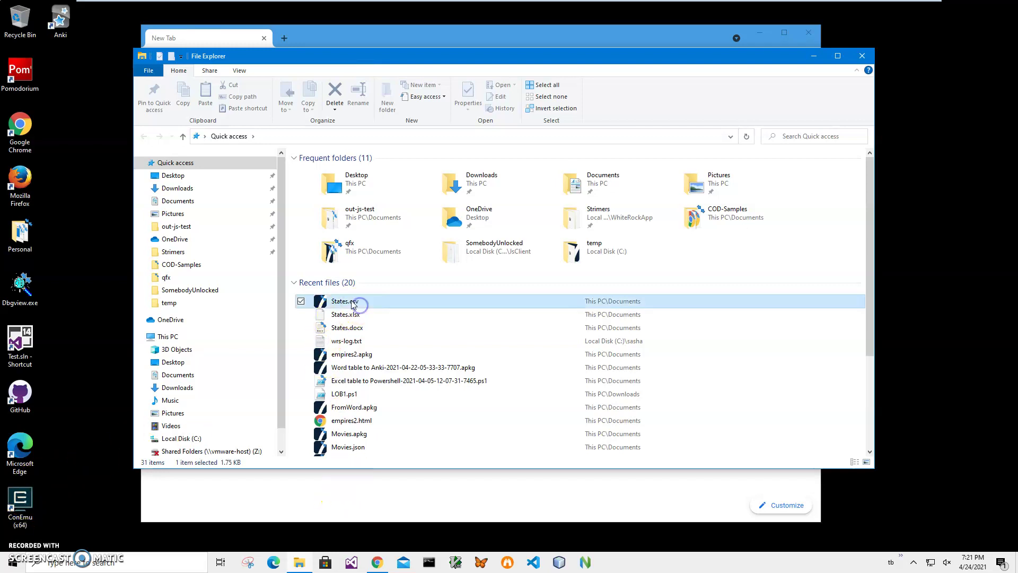
double_click(346, 302)
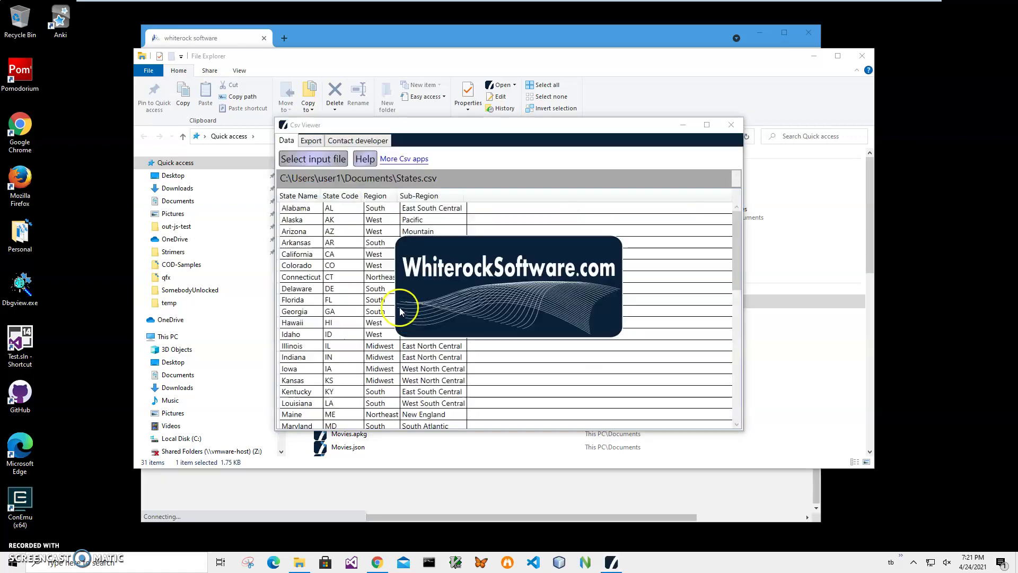
drag(339, 133, 110, 64)
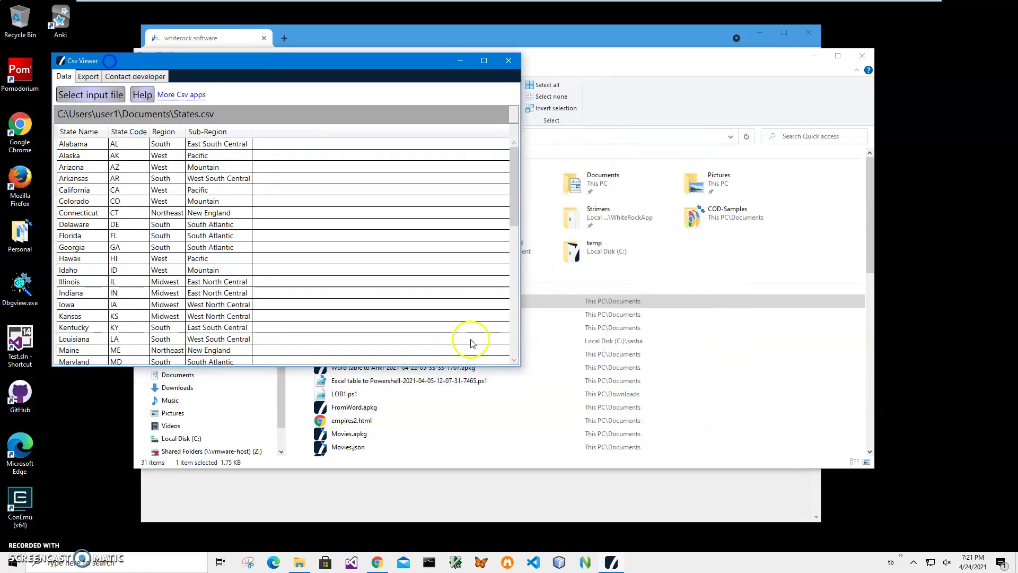
drag(519, 369, 546, 514)
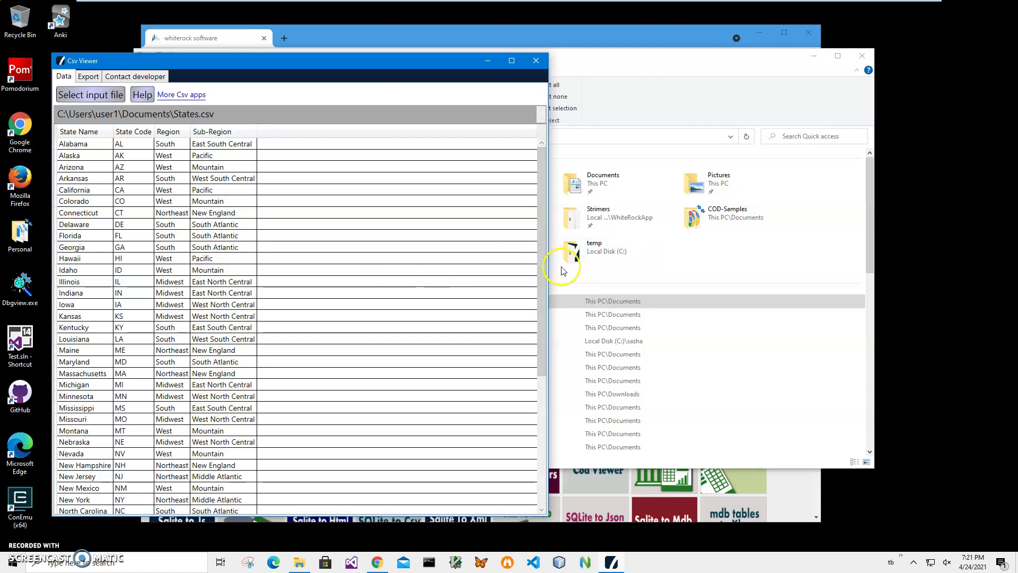
drag(541, 342, 528, 477)
scroll(528, 477, up, 7)
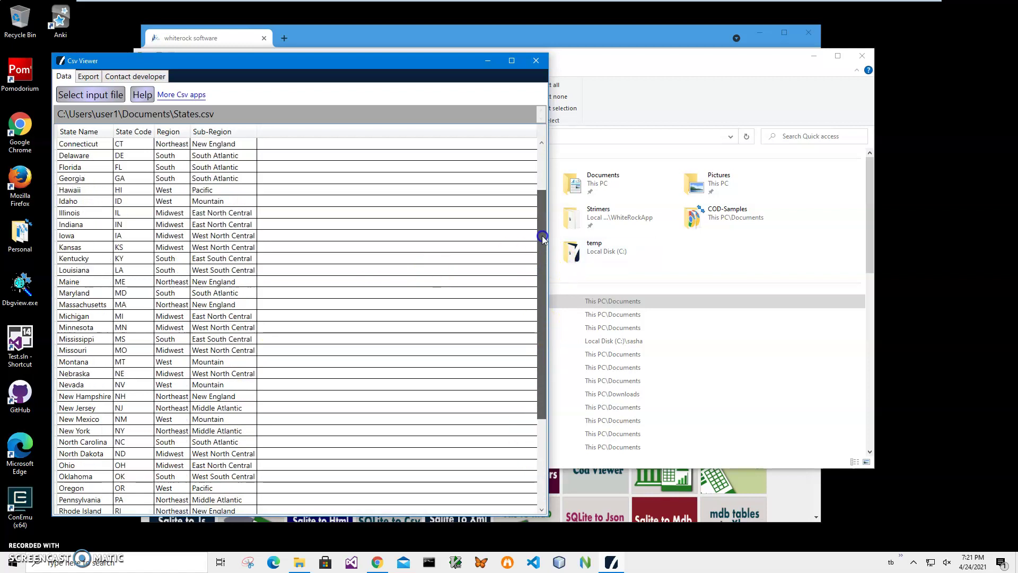
click(542, 175)
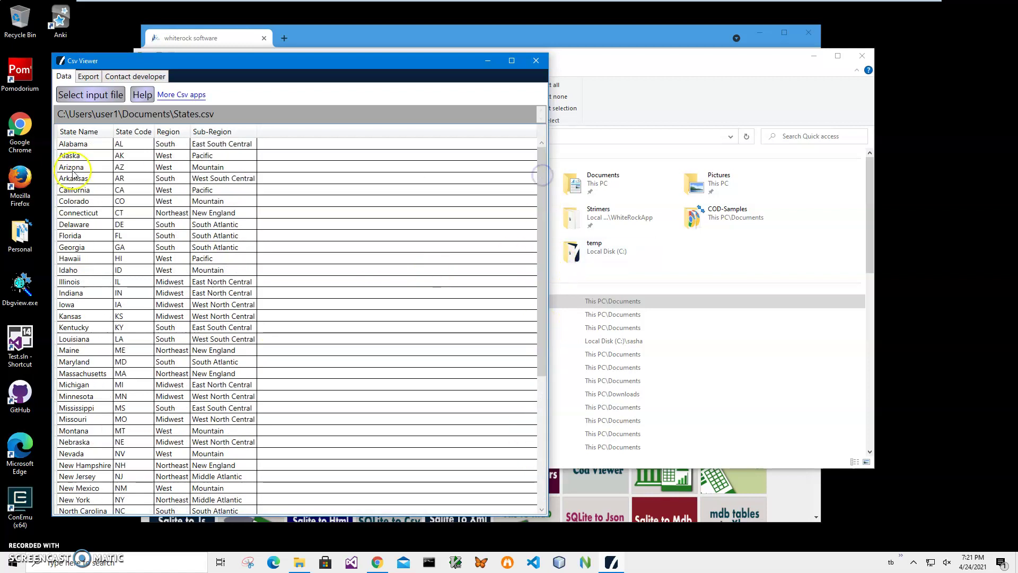
click(75, 144)
drag(79, 159, 78, 205)
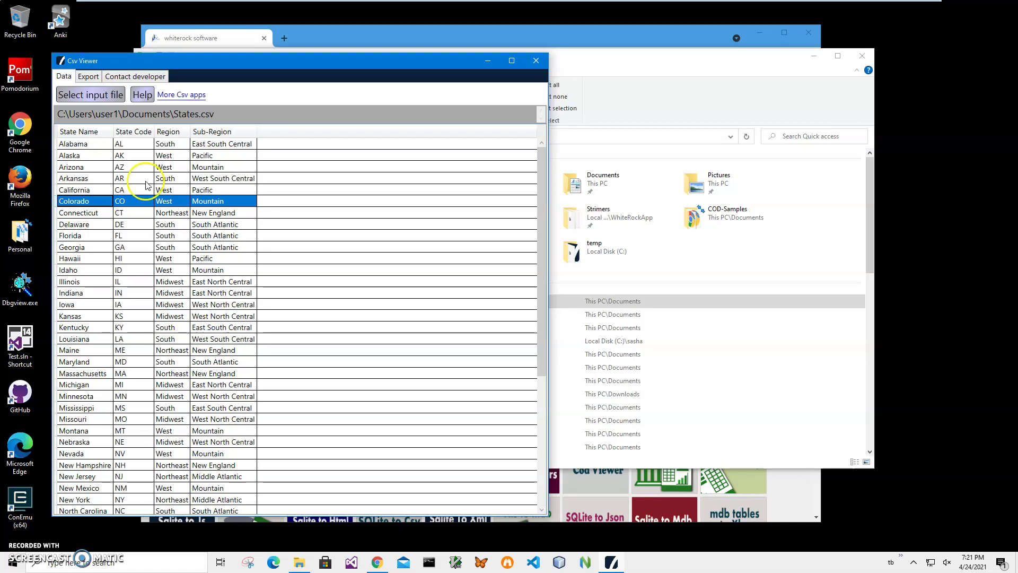
drag(104, 65, 109, 67)
click(90, 79)
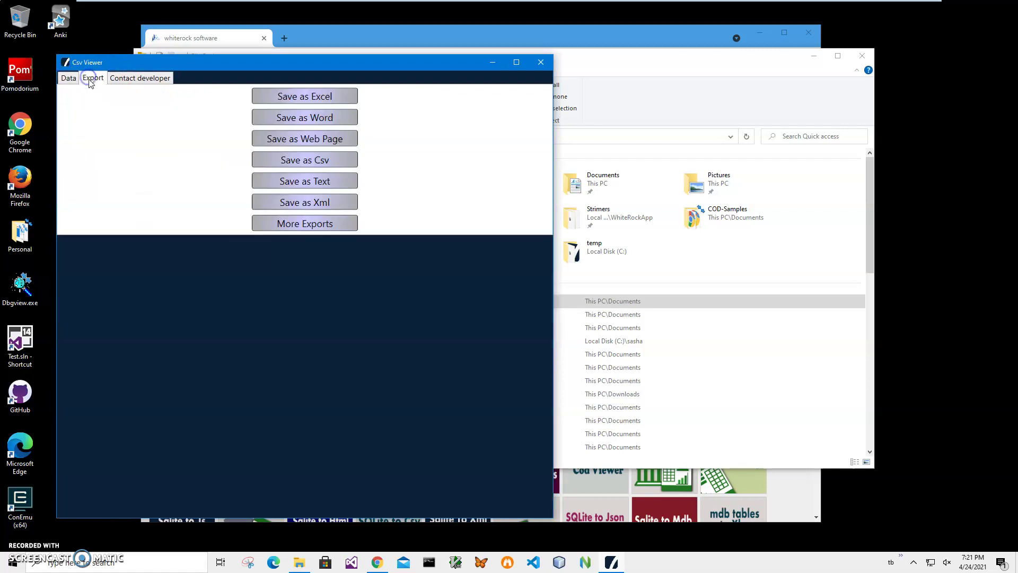
click(68, 80)
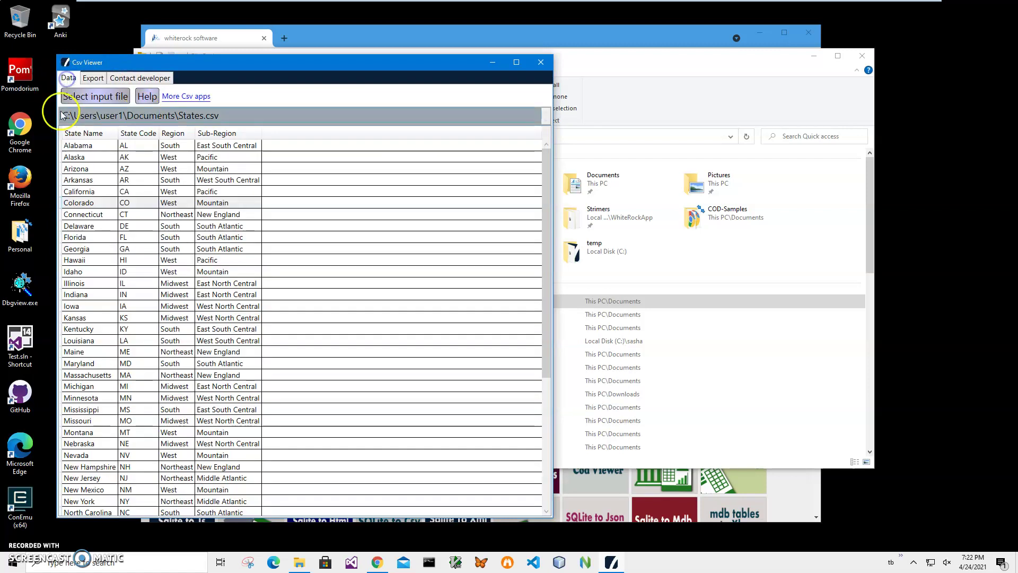
click(94, 80)
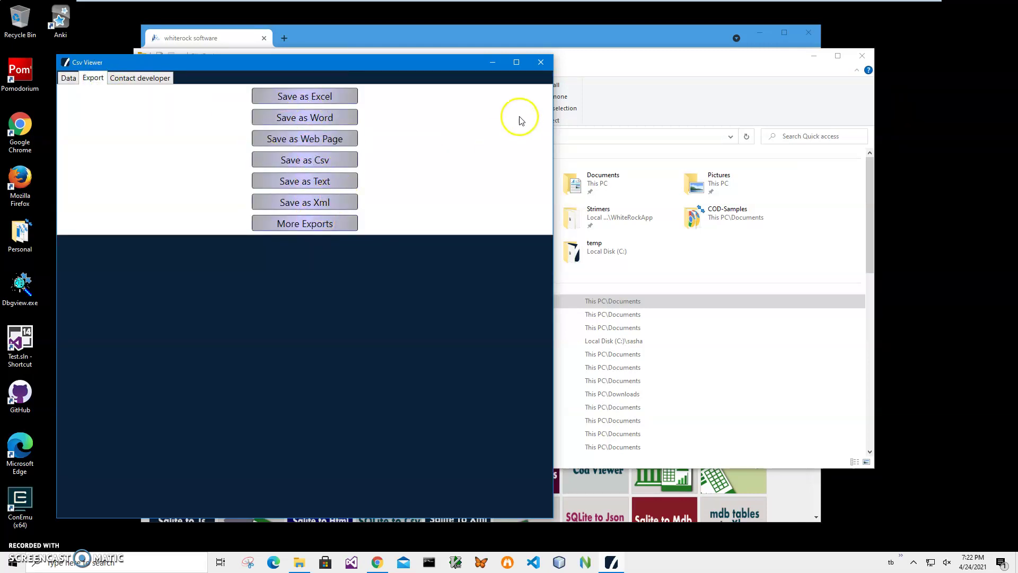
Close the Csv Viewer and search the Whiterock Software site's apps for 'anki'.
click(540, 62)
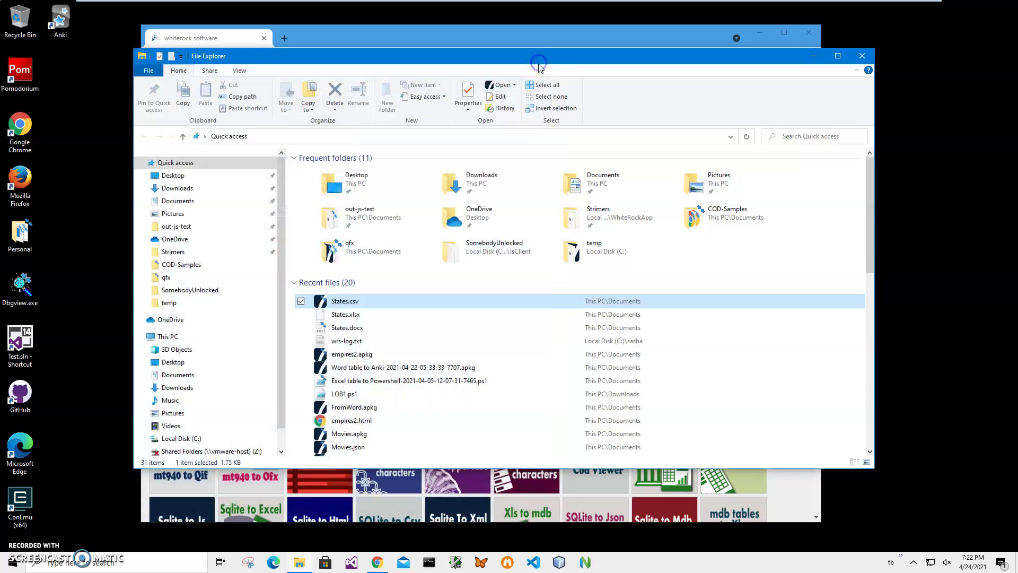
click(480, 38)
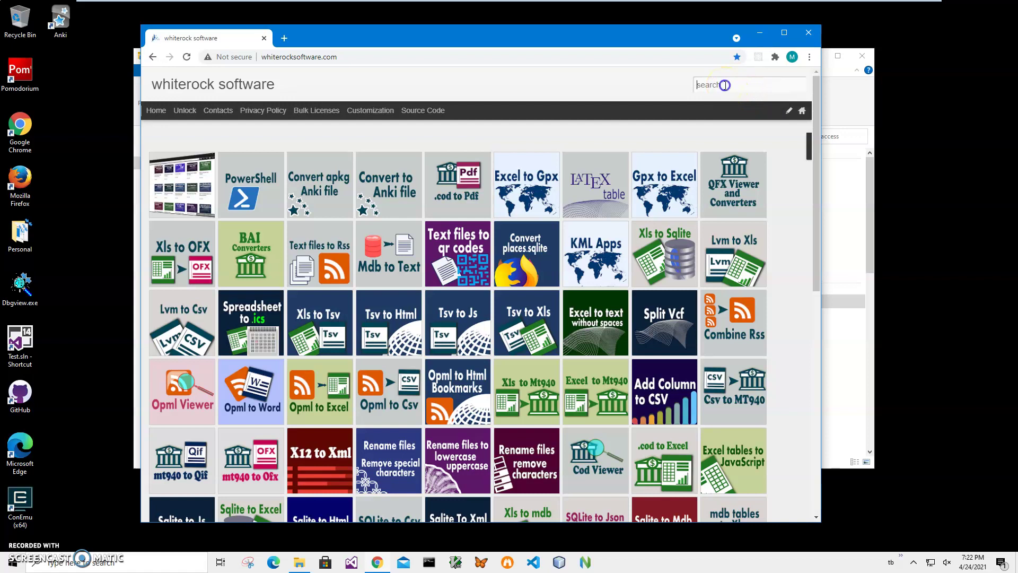
click(725, 85)
text(anki)
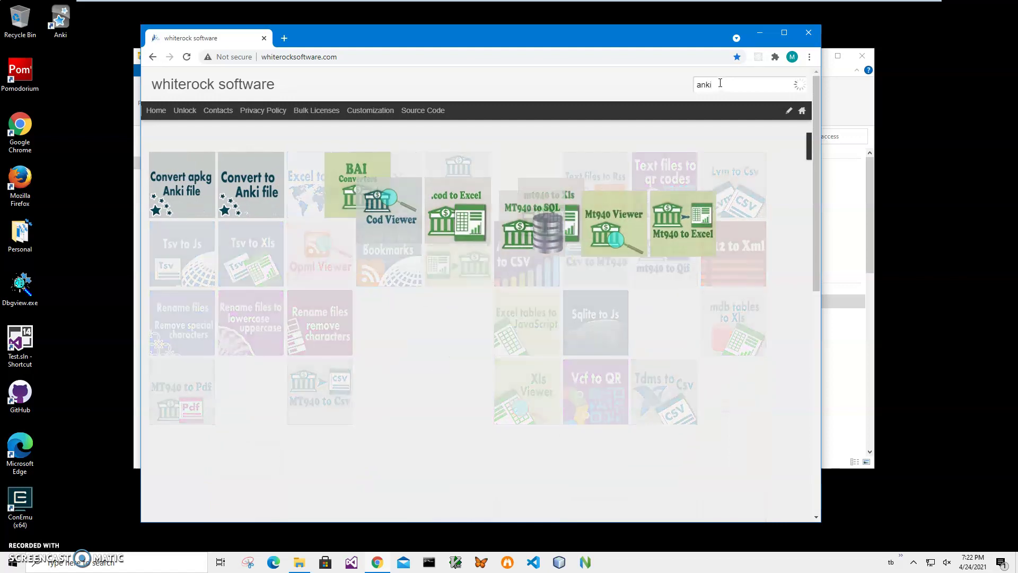
Download CsvtoAnkiSetup.zip from the Csv to Anki section of the Convert to Anki post.
click(252, 188)
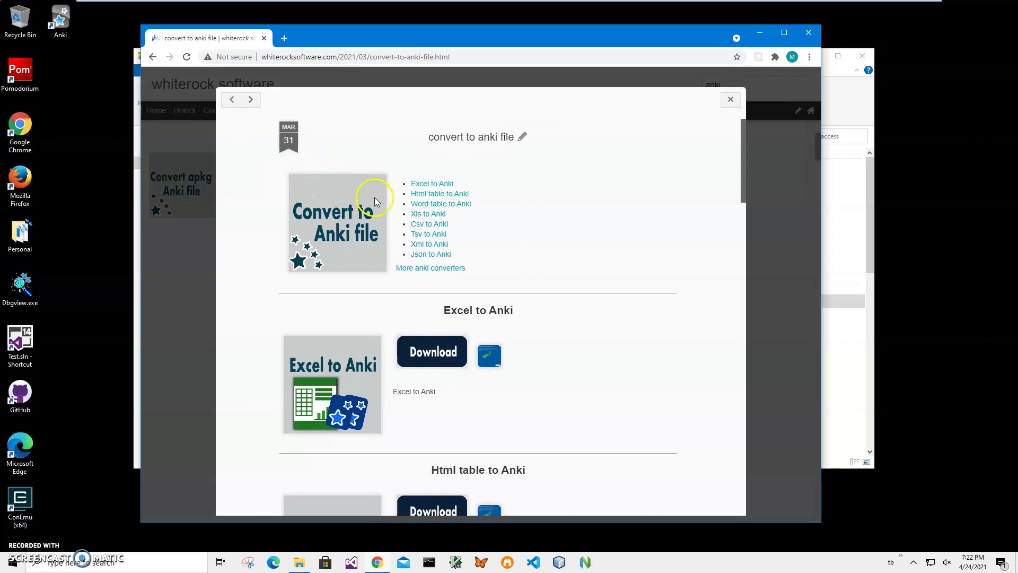
click(427, 227)
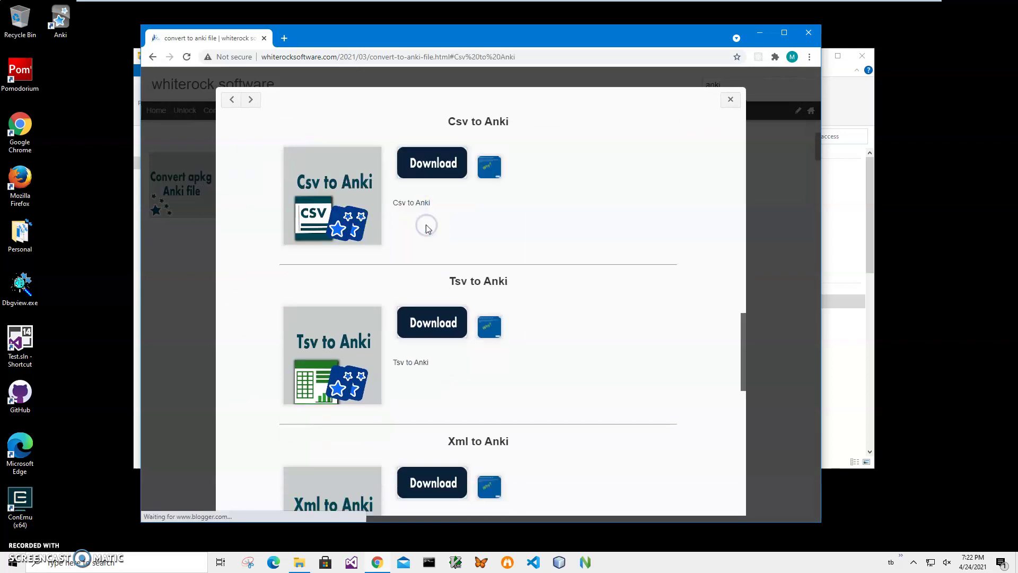
click(429, 172)
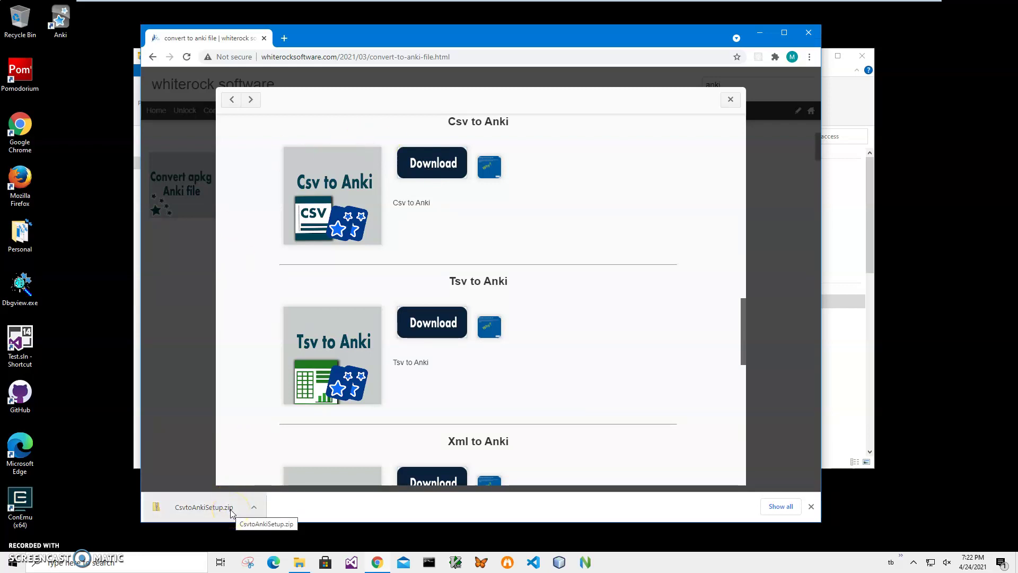
Launch CsvtoAnkiSetup.msi from the downloaded zip, letting it run past the unknown-publisher warning.
click(208, 510)
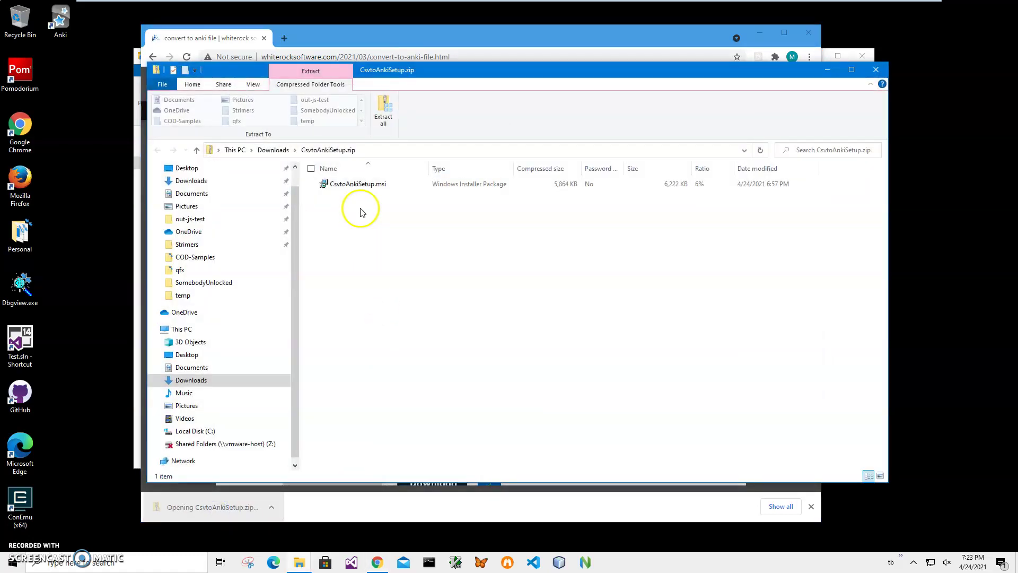
double_click(352, 186)
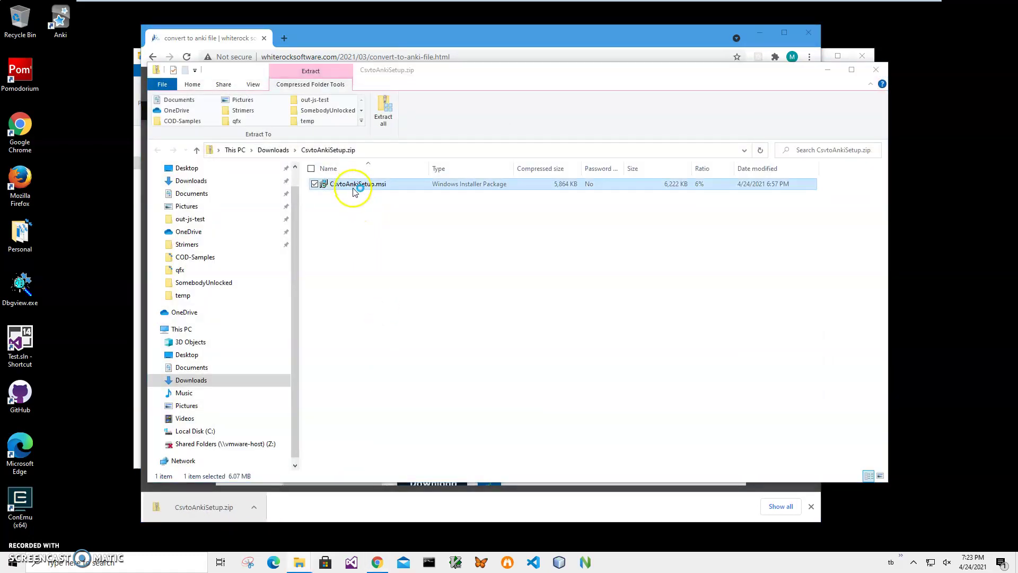
click(398, 210)
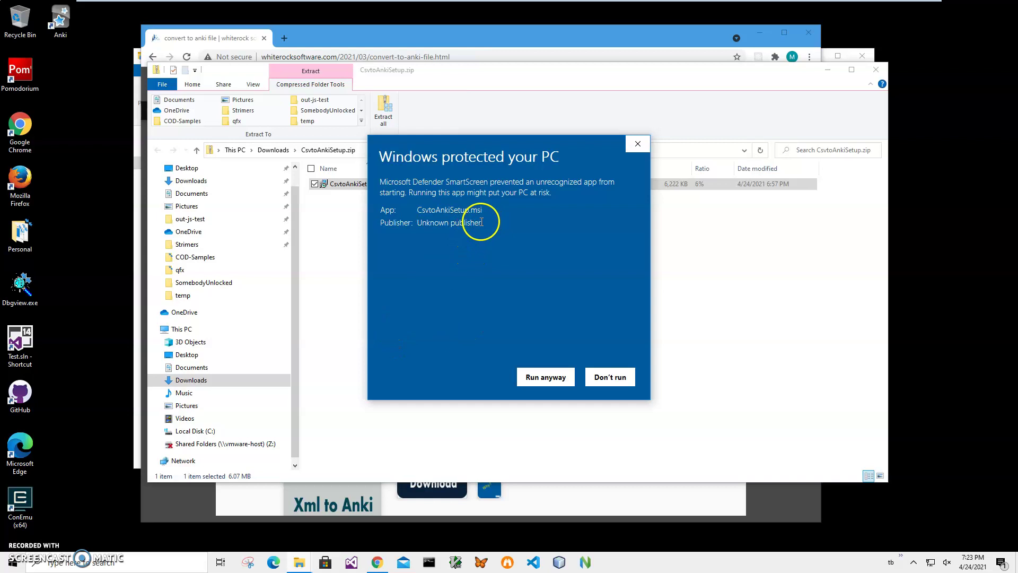
drag(485, 225, 376, 222)
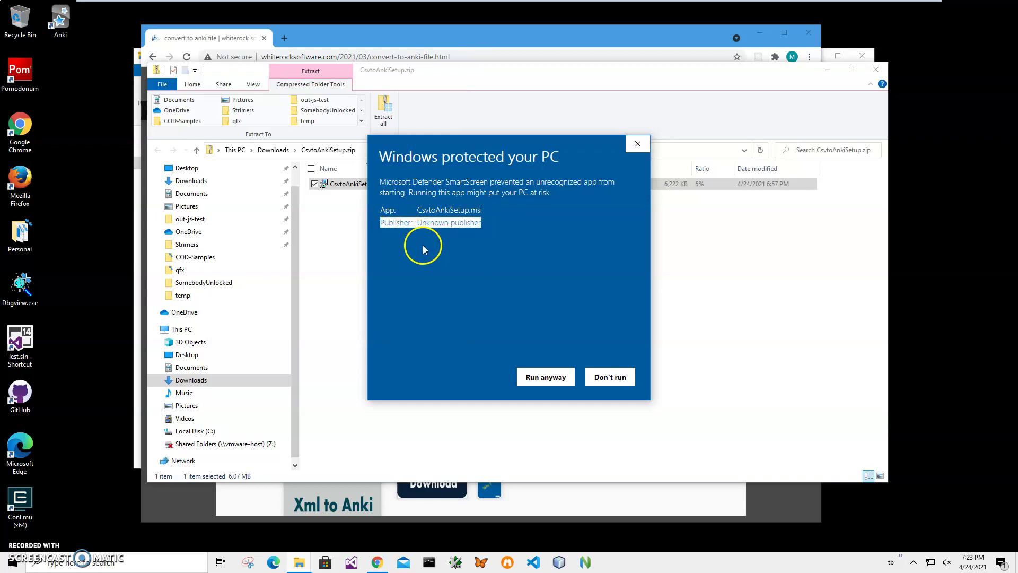
click(538, 376)
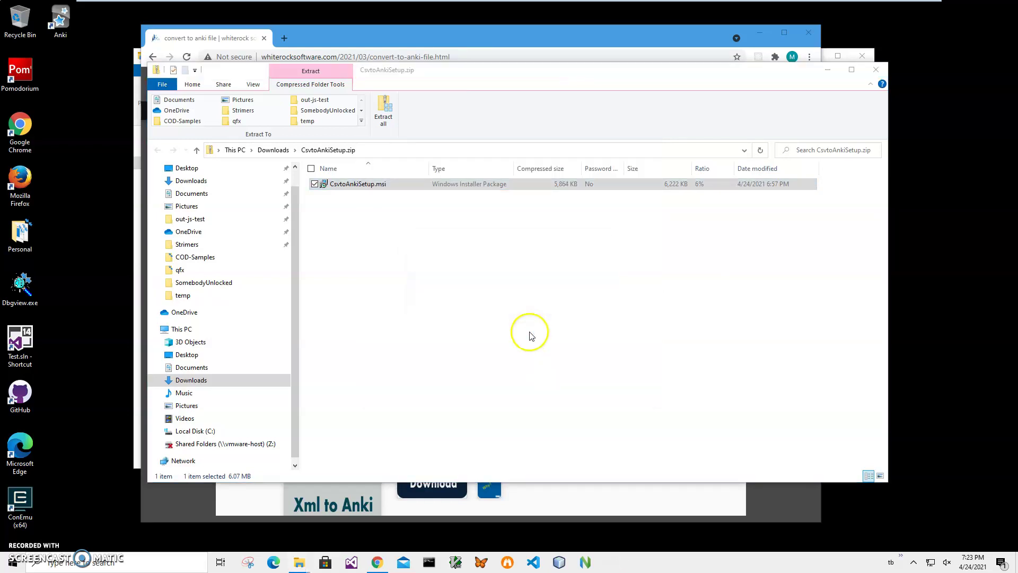
Complete the CsvtoAnki setup wizard with admin approval, then close the browser.
click(560, 364)
click(565, 364)
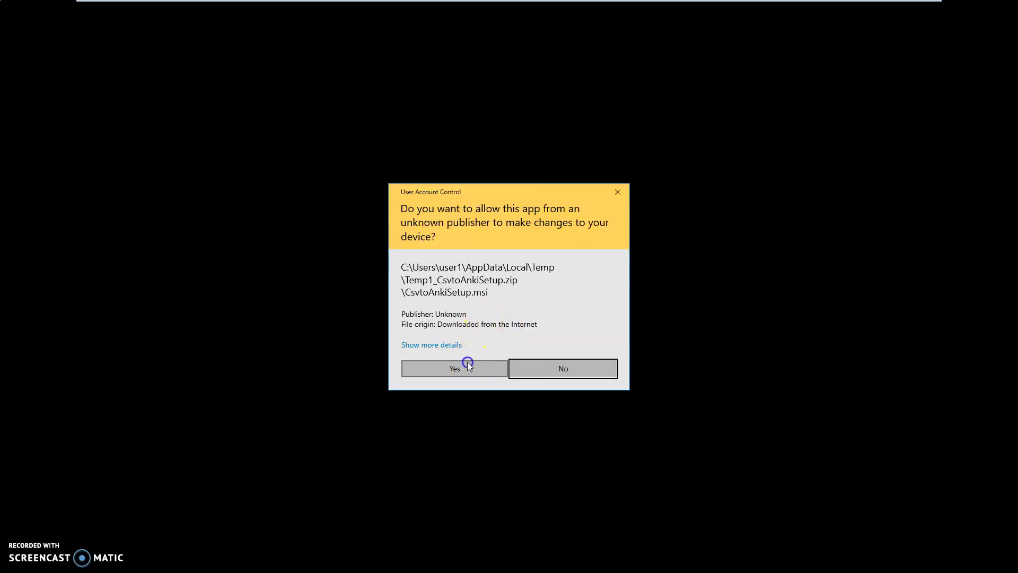
click(468, 365)
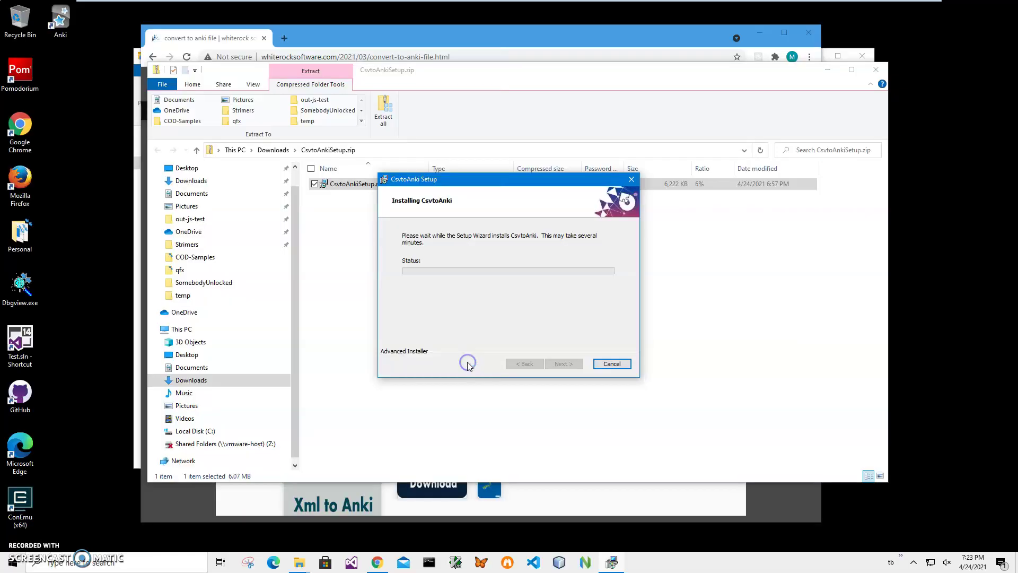
click(562, 365)
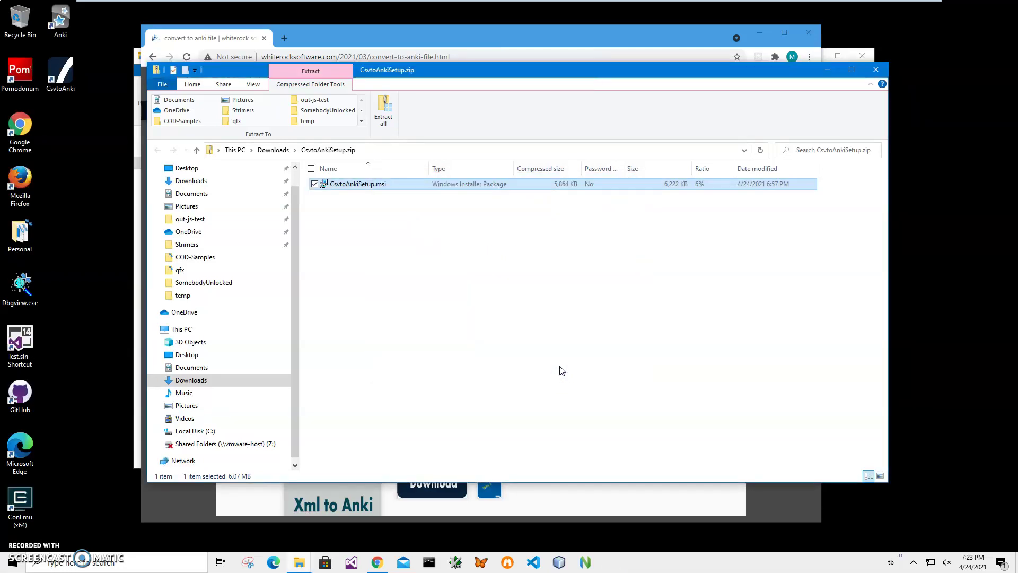
click(58, 79)
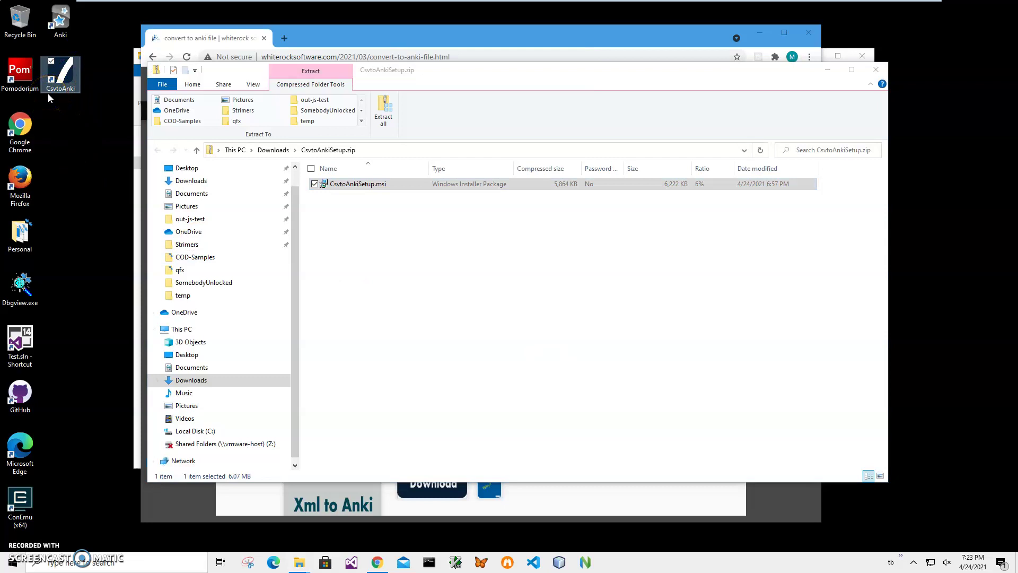
click(810, 40)
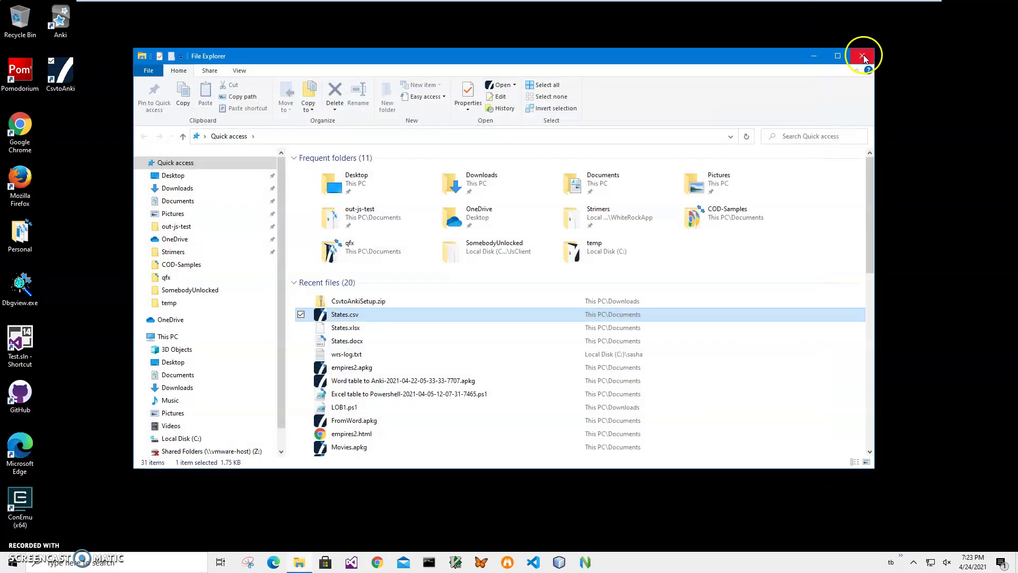
Close File Explorer, launch CsvtoAnki from its desktop shortcut, and open the Step 1 input file picker.
click(863, 56)
double_click(79, 70)
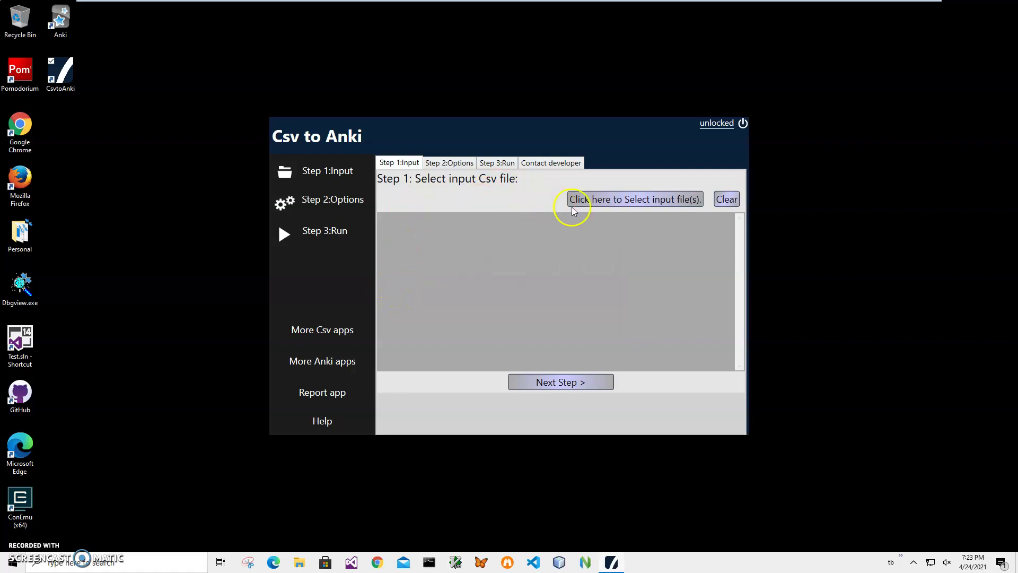
click(606, 205)
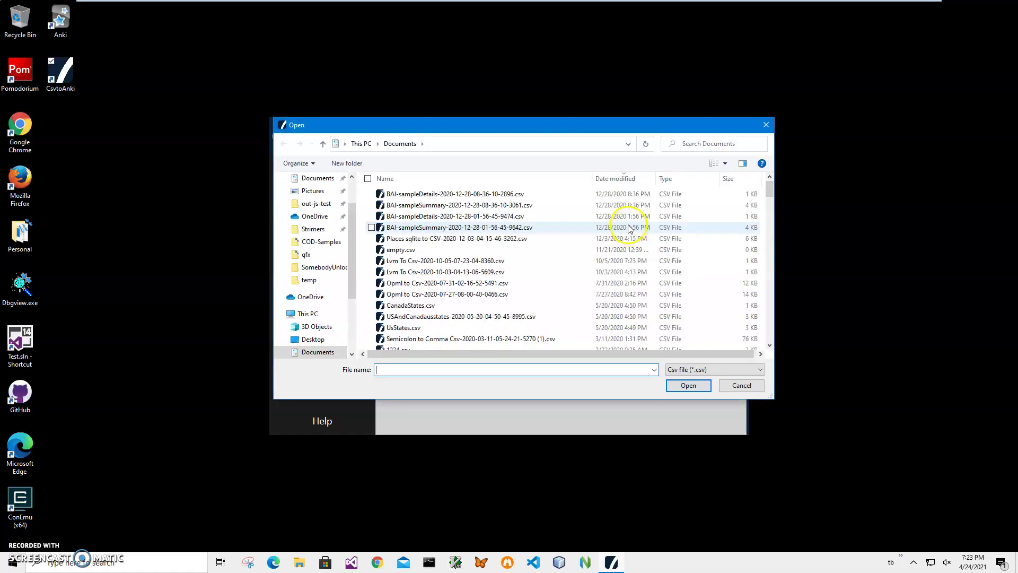
Select States.csv as the input by typing 'States' in the File name box.
click(409, 369)
text(States)
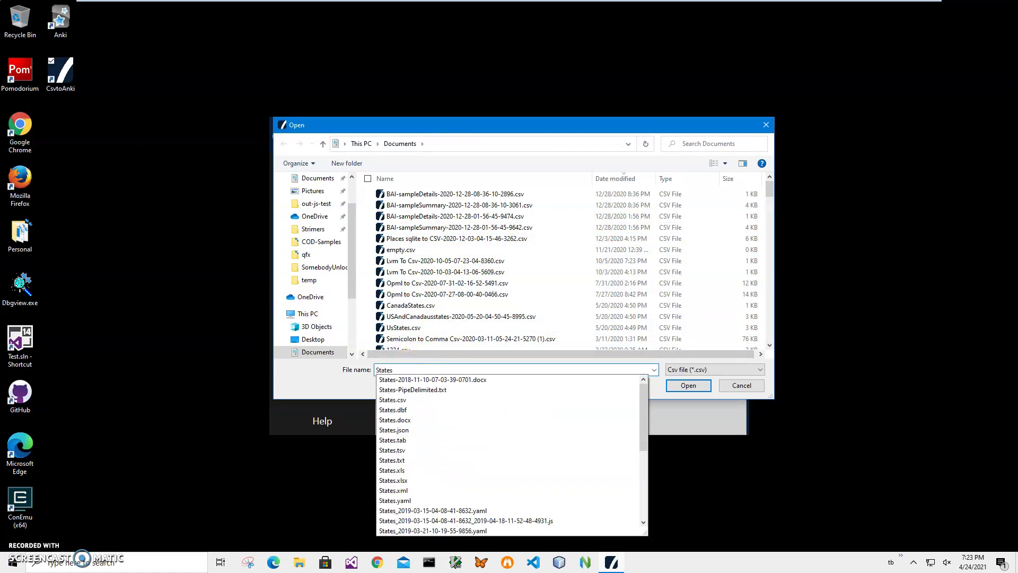
click(426, 400)
click(686, 387)
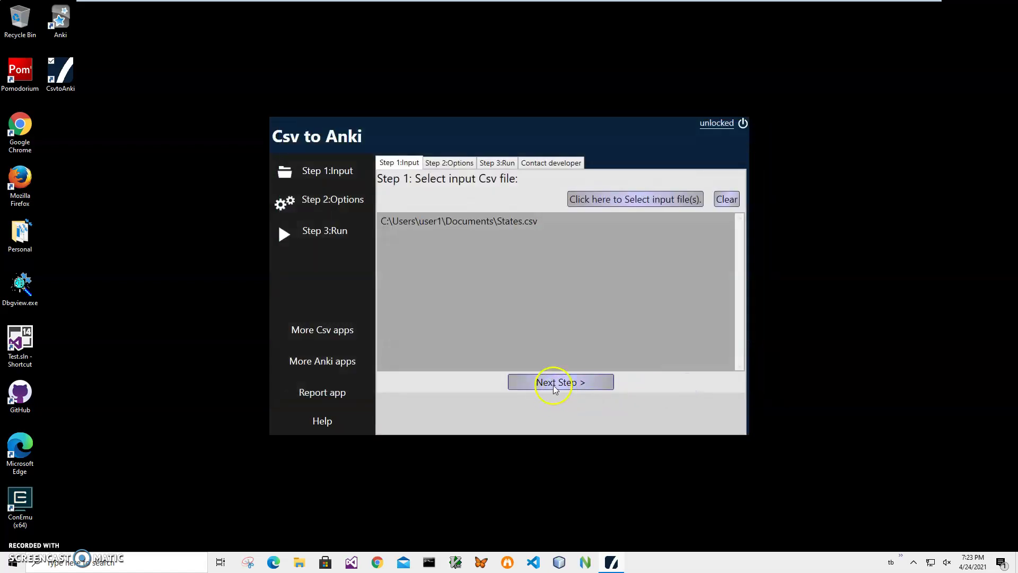
Set Question Column to State Name and Answer Columns 1–3 to State Code, Region, Sub-Region.
click(555, 389)
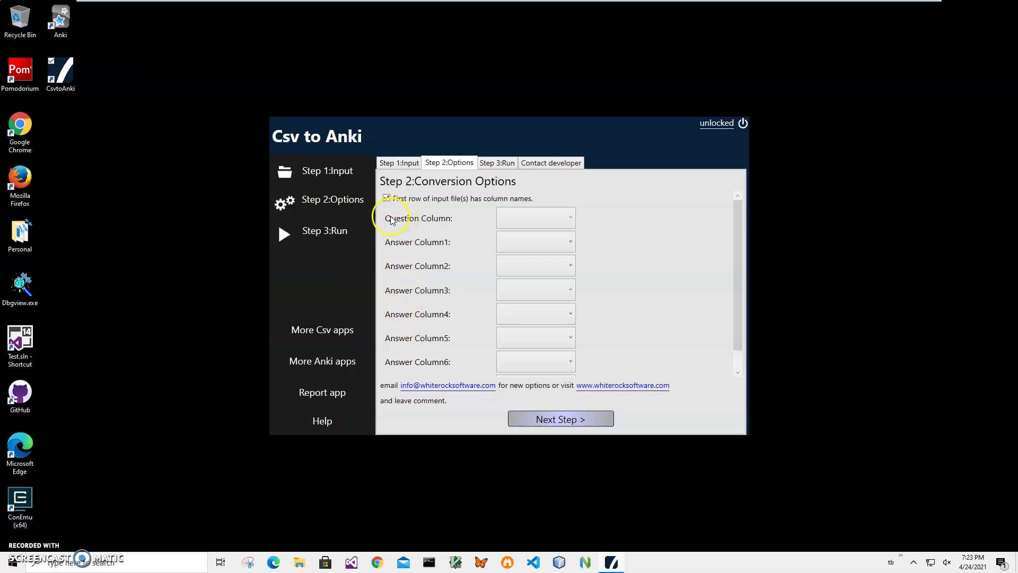
click(530, 219)
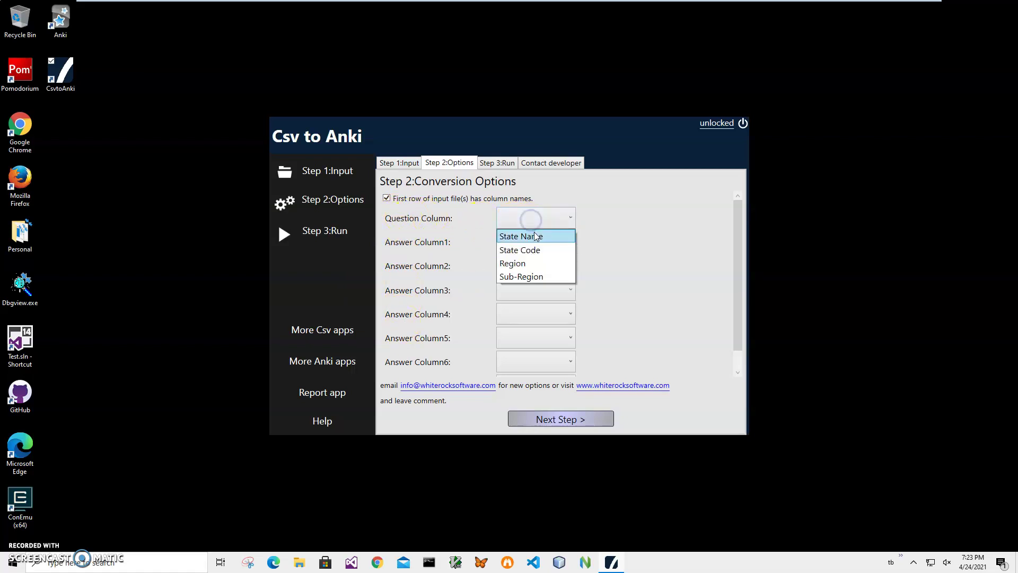
click(536, 237)
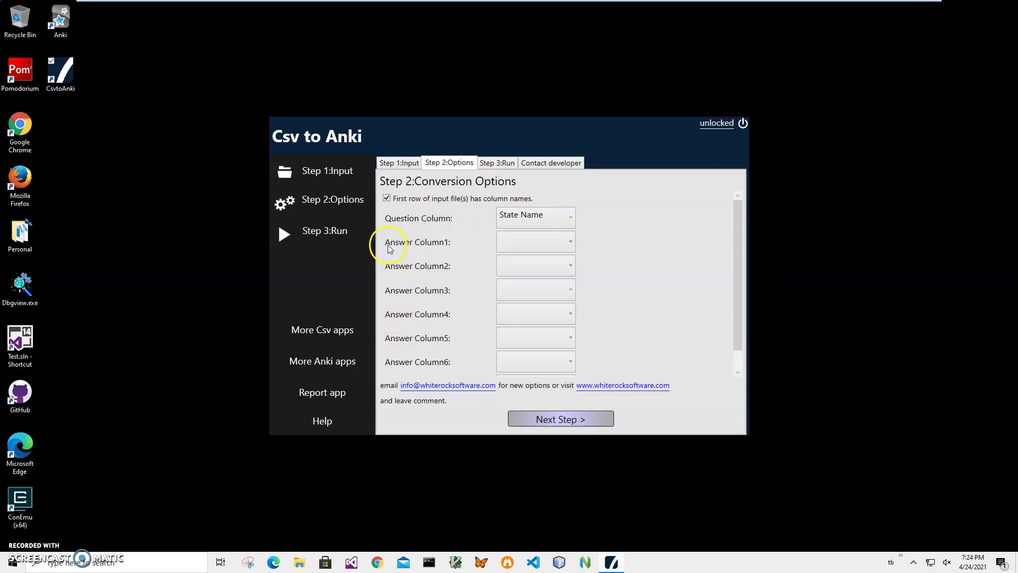
click(502, 250)
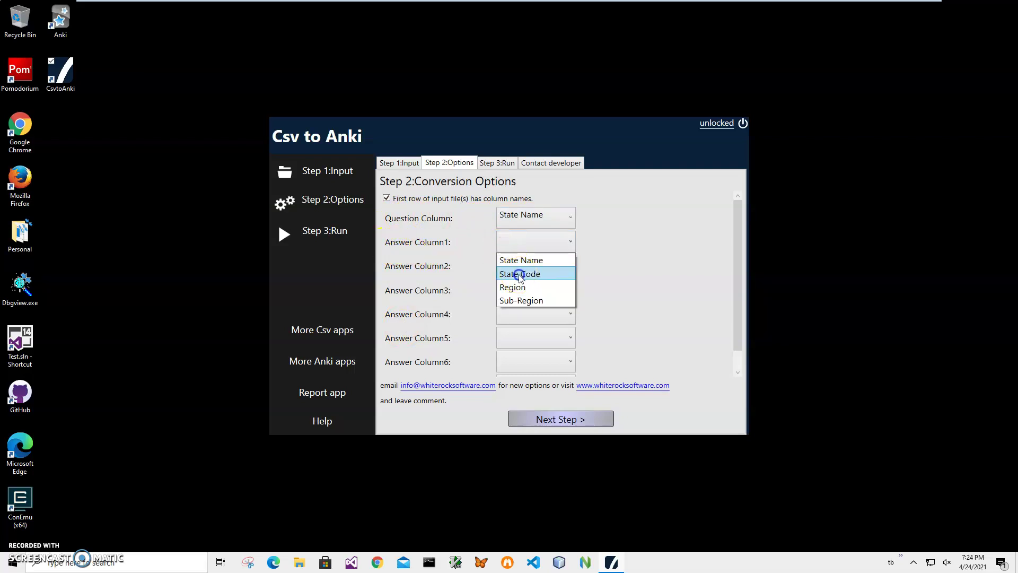
click(518, 275)
click(518, 267)
click(515, 312)
click(520, 292)
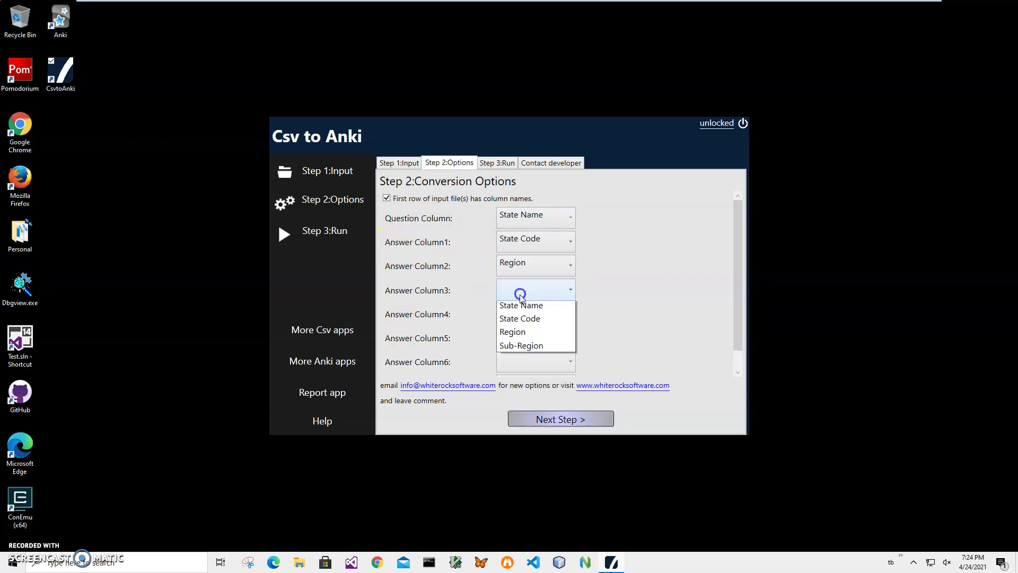
click(528, 350)
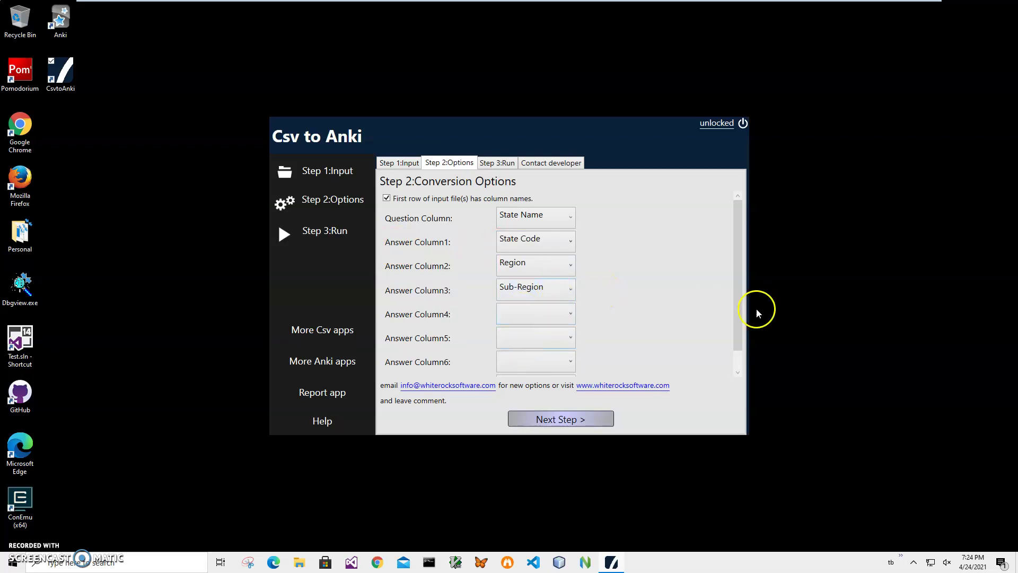
scroll(740, 315, down, 1)
scroll(741, 297, up, 1)
Run the conversion, replacing the default save name with States to save States.apkg.
click(577, 419)
click(687, 194)
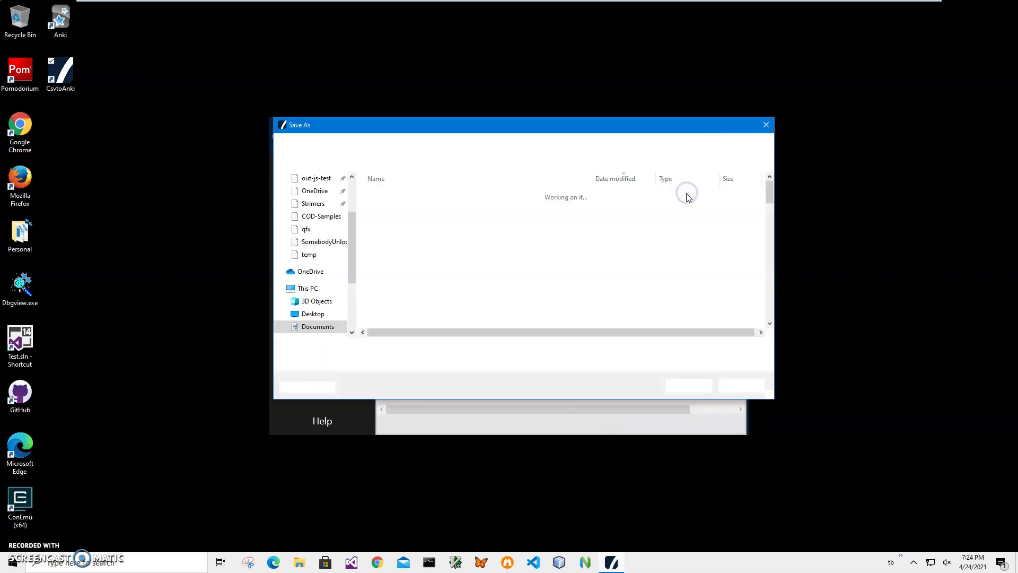
click(455, 350)
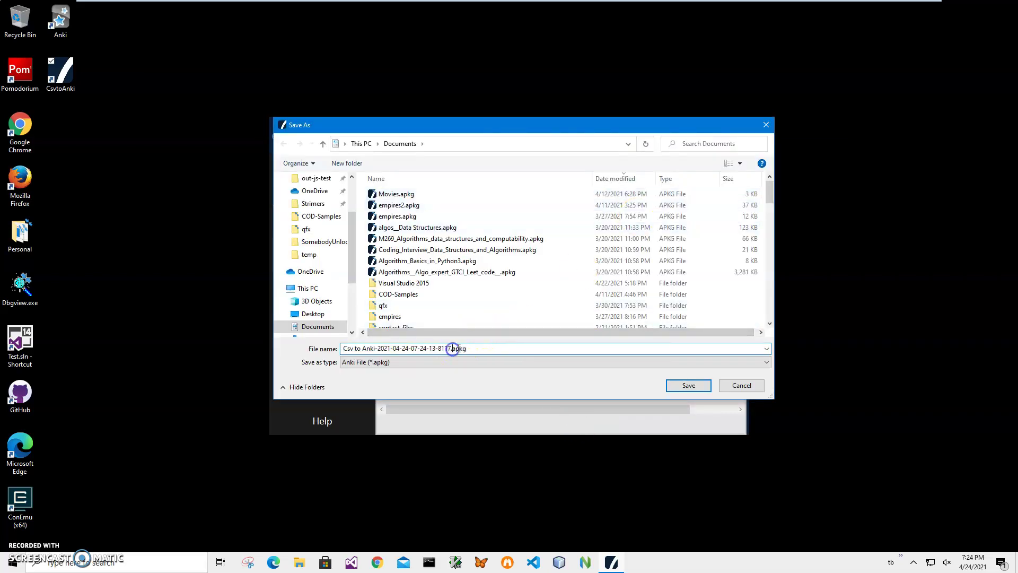
key(shift+Home)
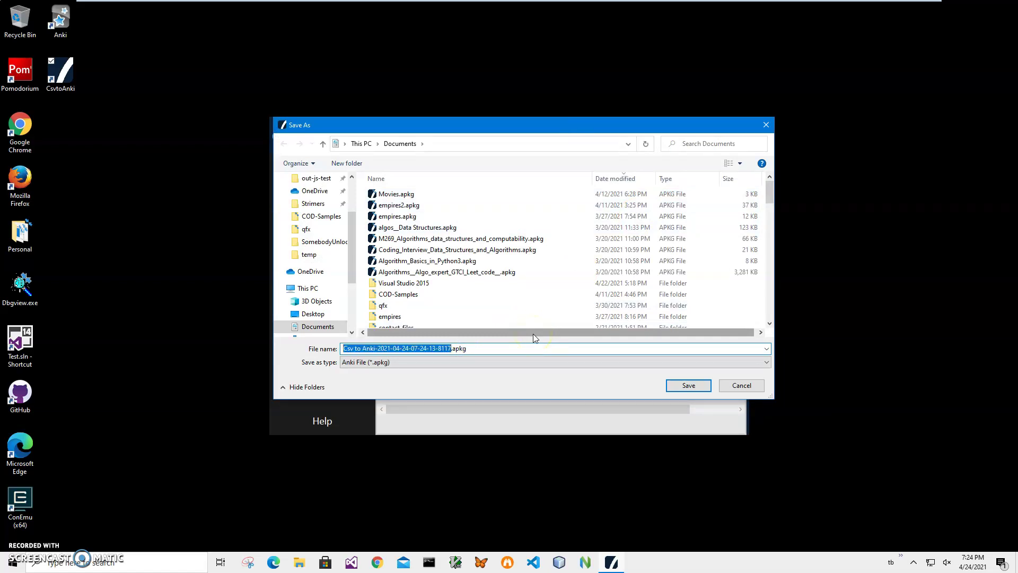
text(State)
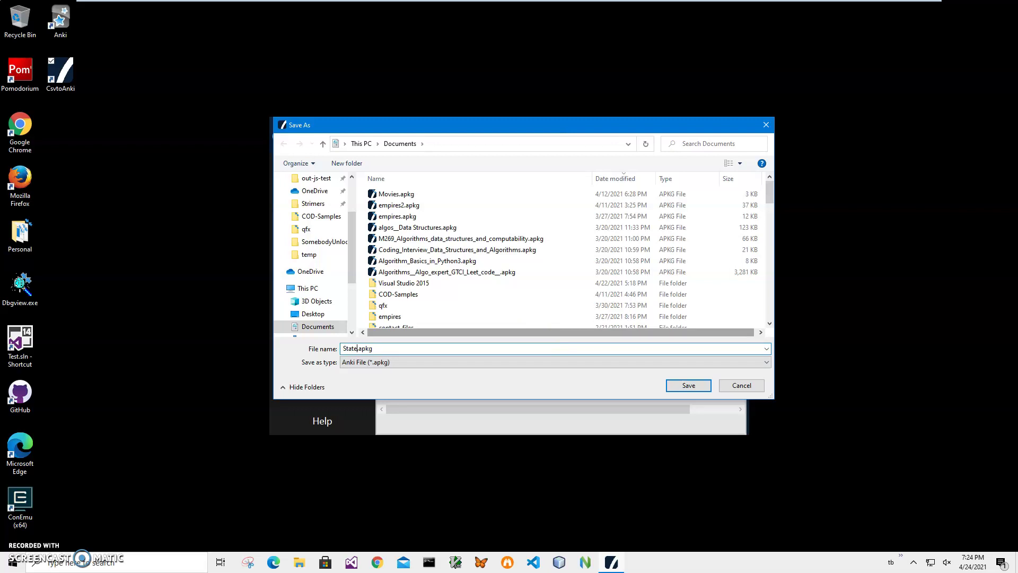
text(s)
click(687, 386)
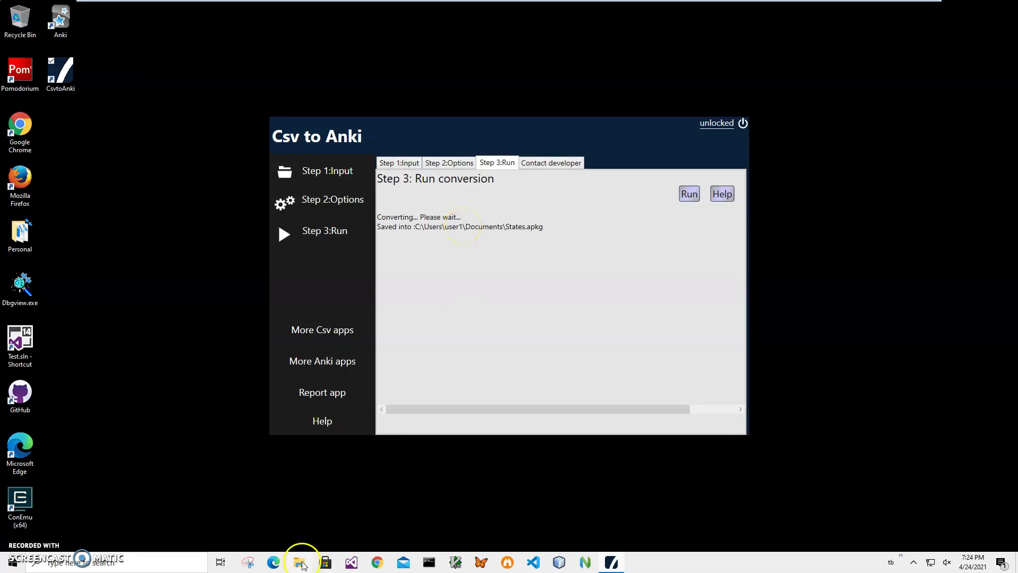
Launch Anki, import States.apkg from Documents, and close the 50-notes-added report.
double_click(60, 20)
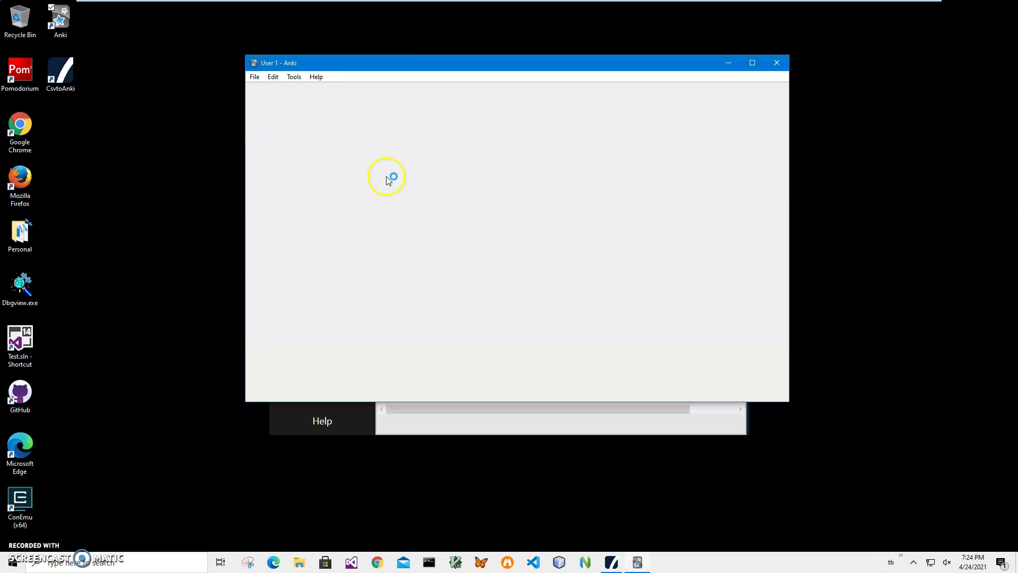
click(258, 78)
click(269, 104)
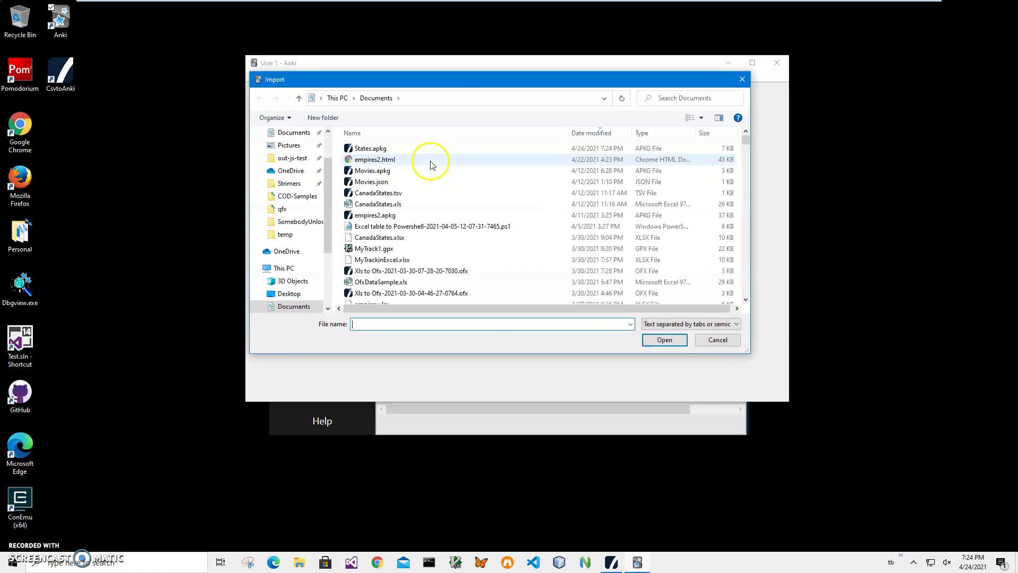
click(372, 149)
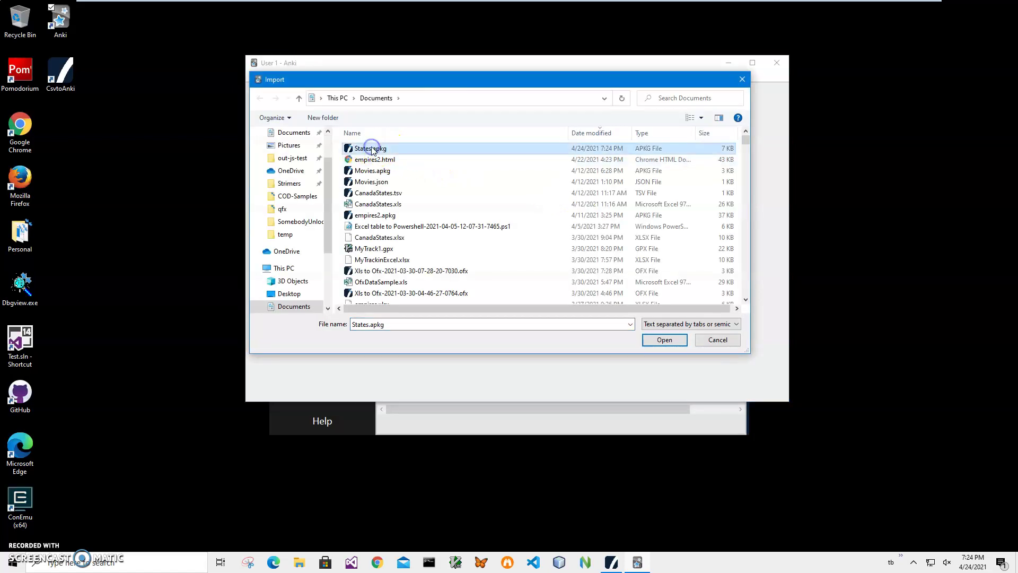
click(664, 339)
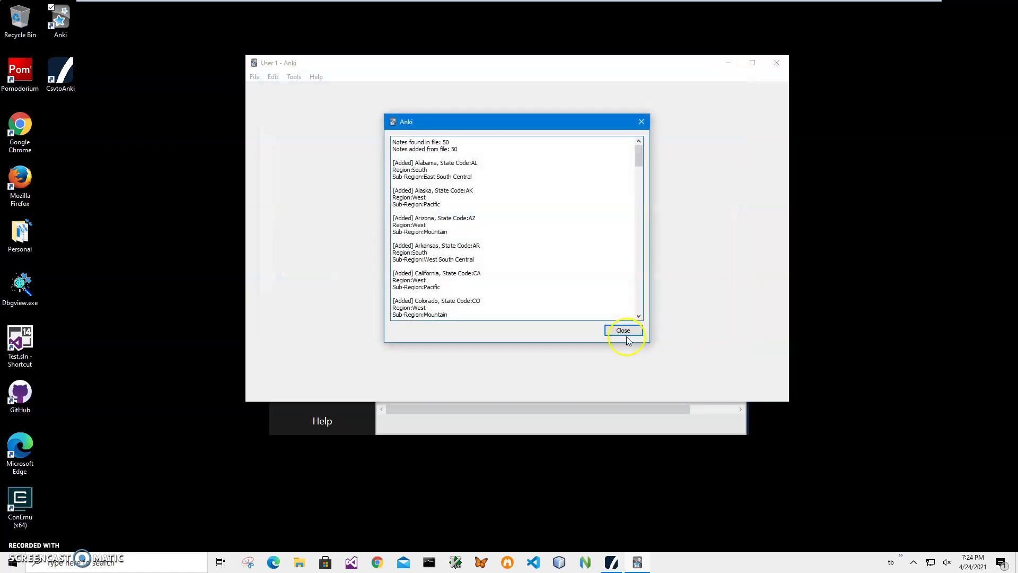
click(618, 330)
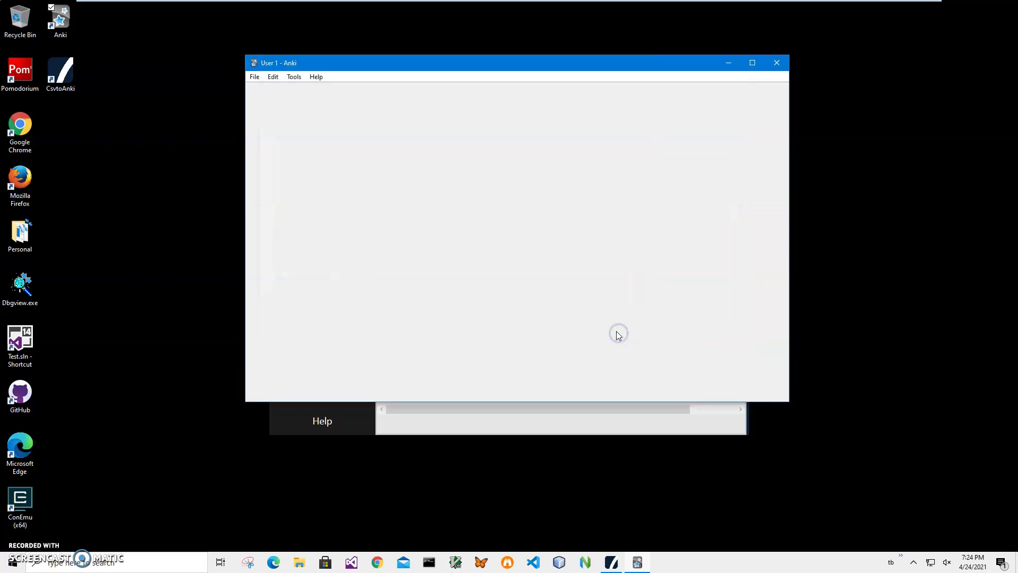
Pick the States deck via Tools > Study Deck and start studying at the Alabama card.
click(280, 99)
click(293, 77)
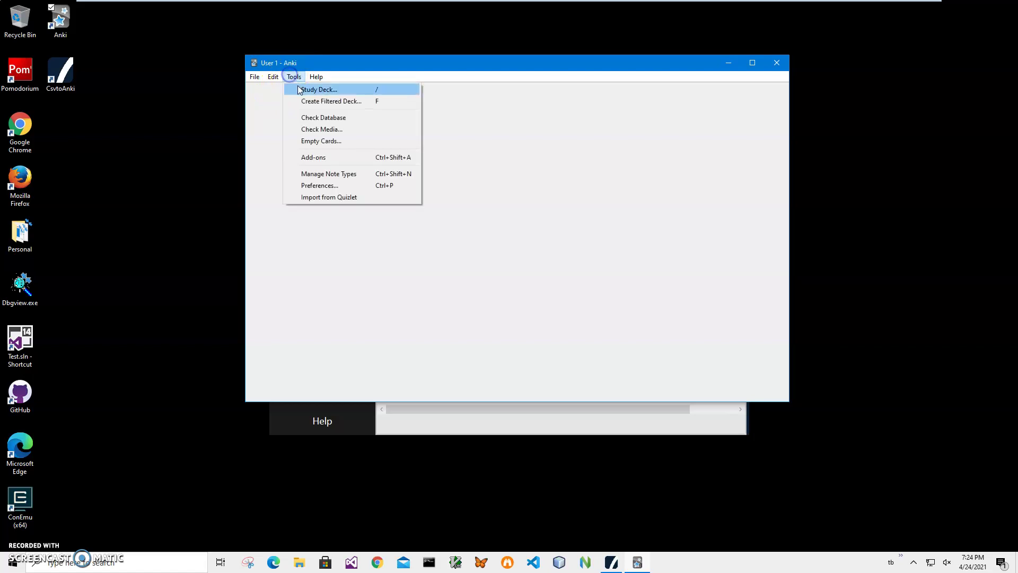
click(298, 88)
click(444, 313)
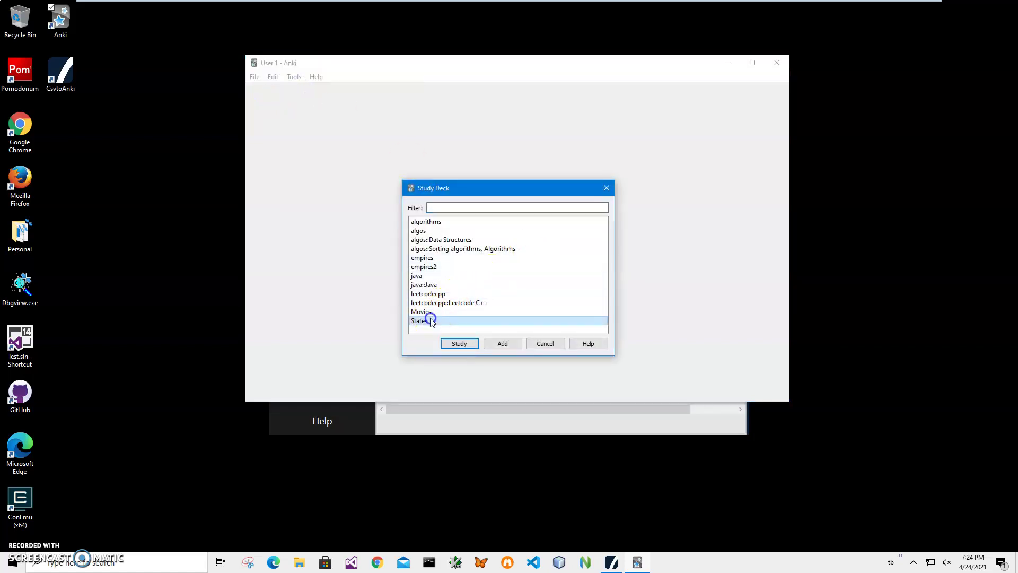
click(459, 343)
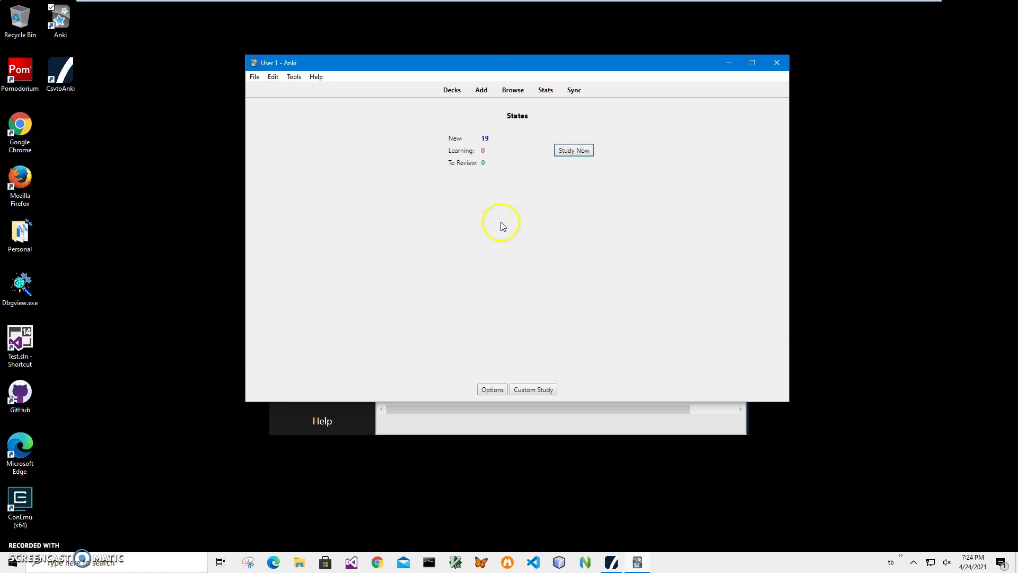
click(572, 150)
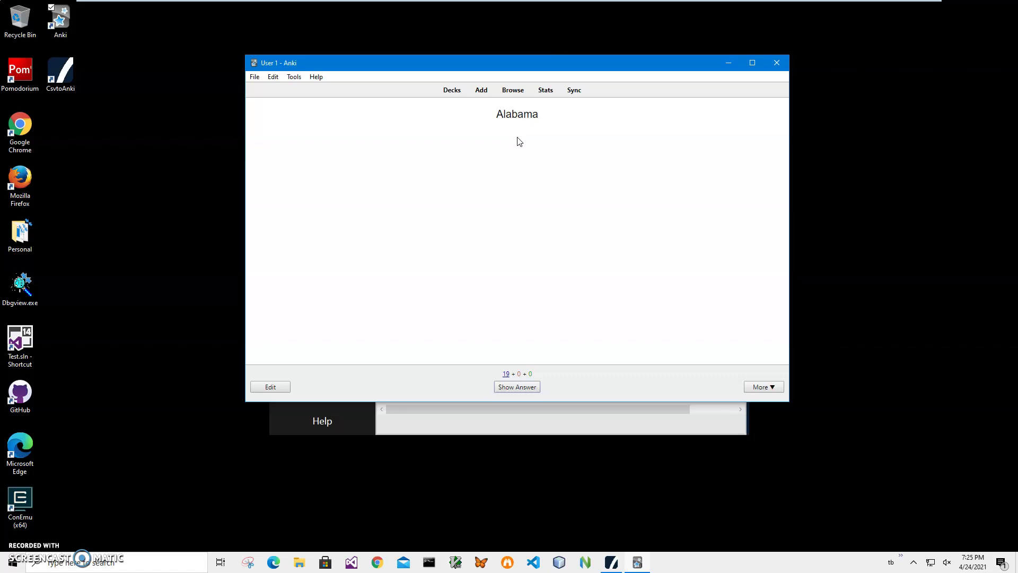
Reveal Alabama's answer, highlight its state code and sub-region, then rate it Again.
click(525, 386)
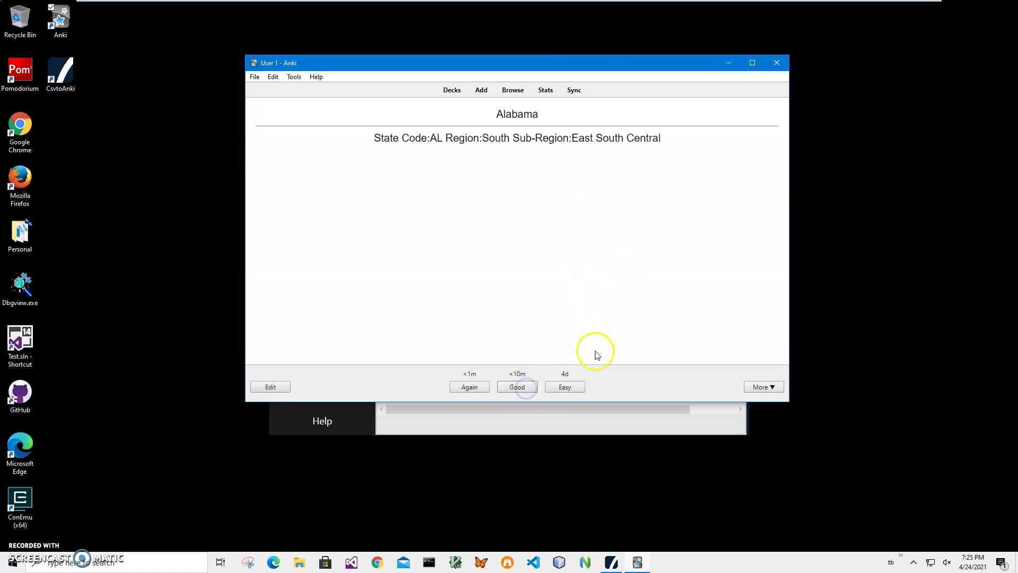
drag(443, 133, 511, 137)
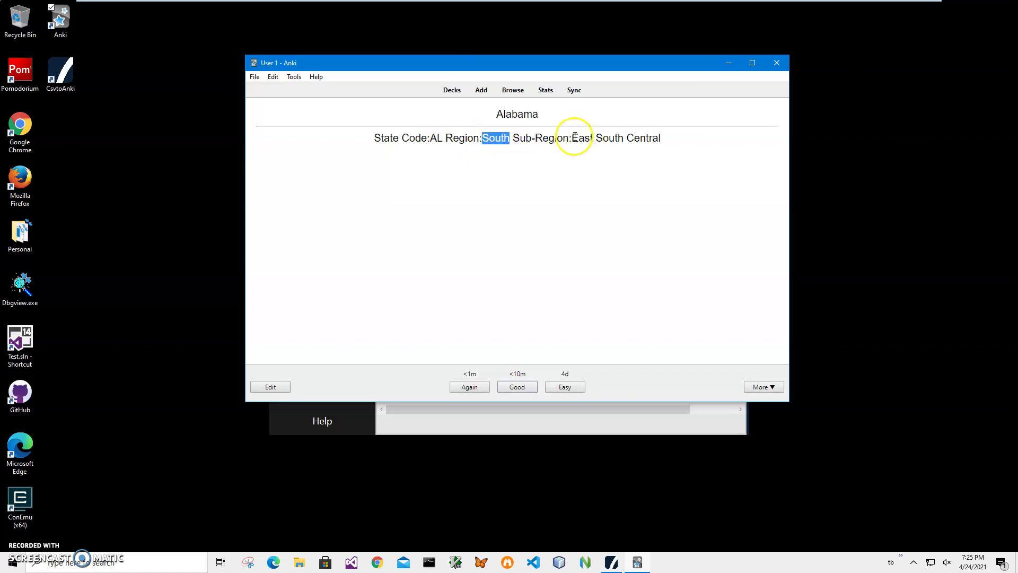
drag(572, 139, 659, 137)
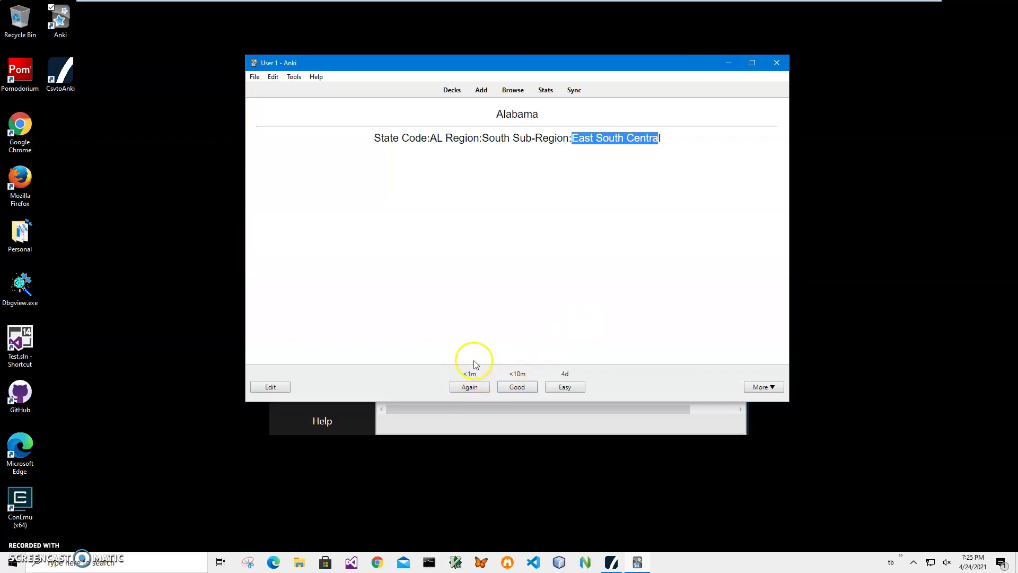
click(470, 389)
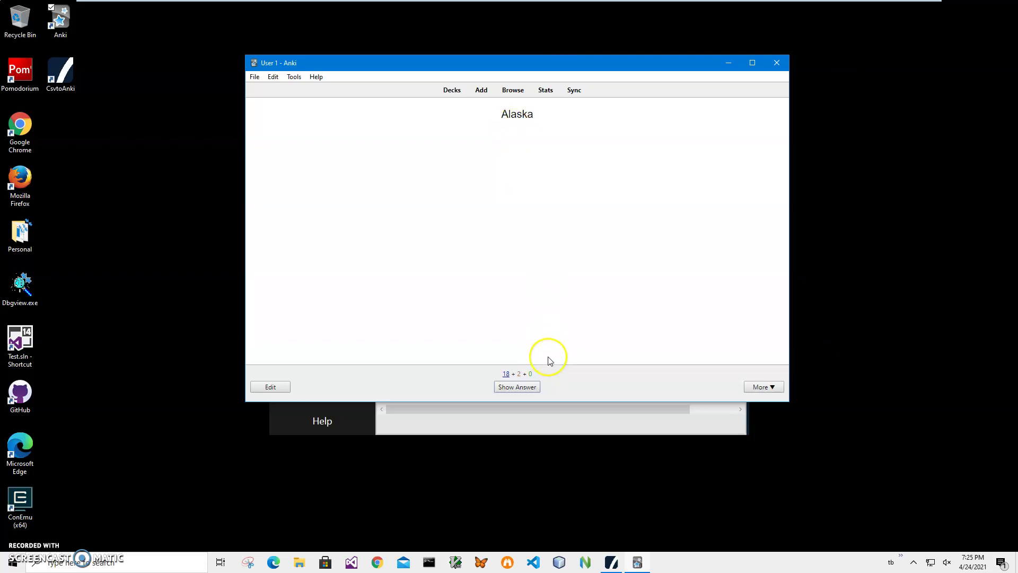
Reveal the Alaska card's answer: state code AK, region West, sub-region Pacific.
click(530, 387)
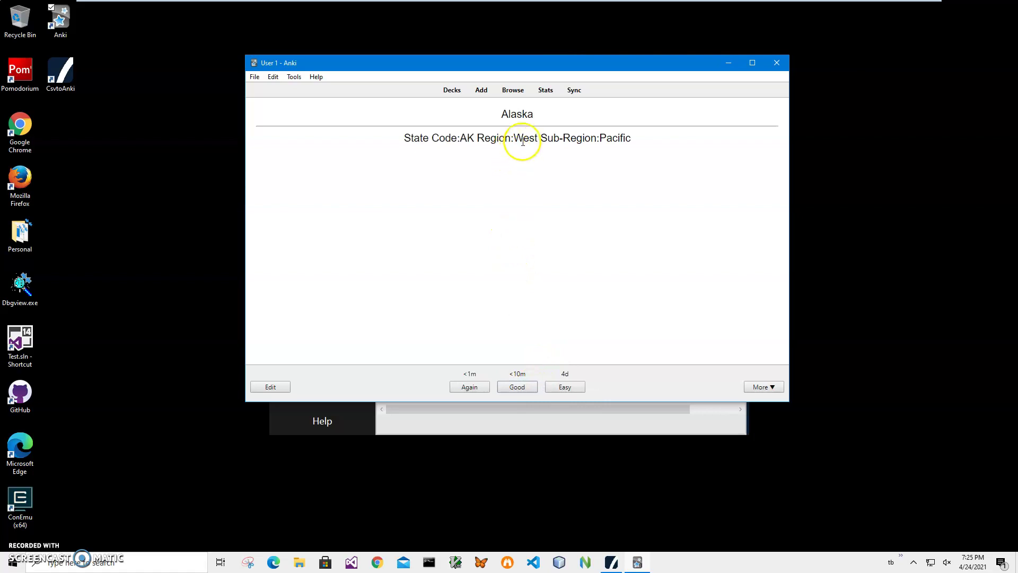